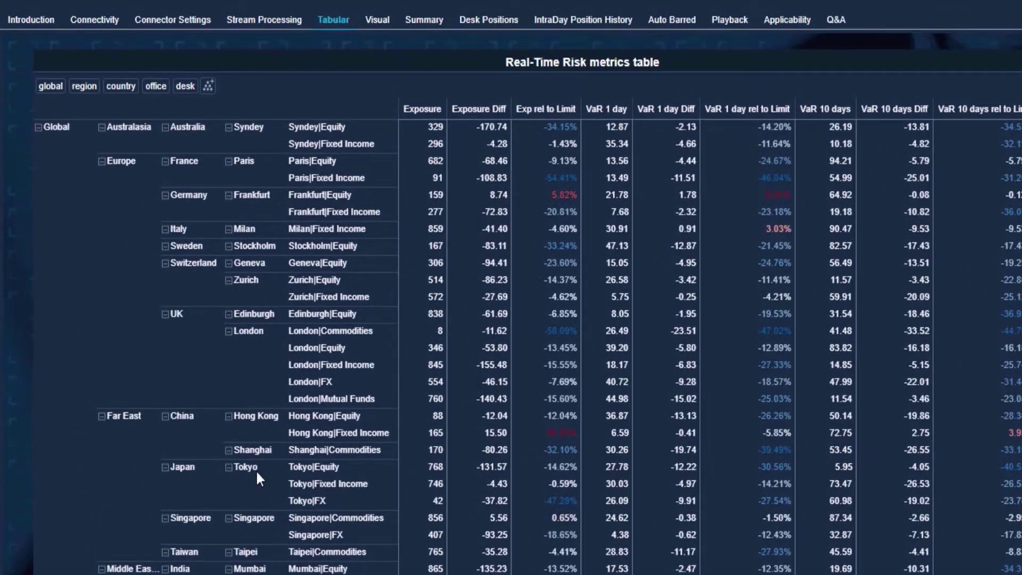
Collapse the risk table from desk level up to a single Global row, then expand it back to every desk.
left_click(185, 86)
left_click(156, 87)
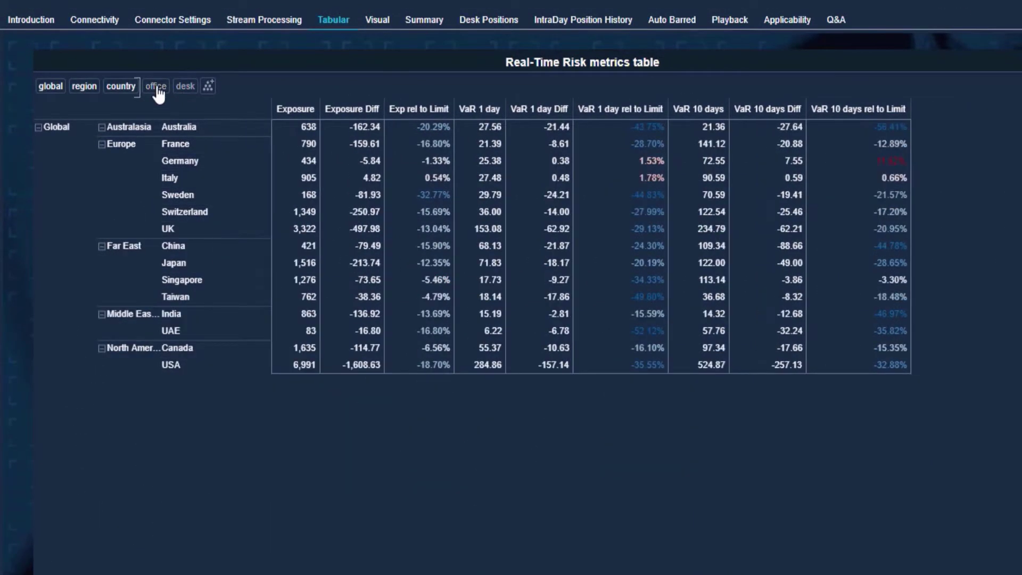
left_click(120, 86)
left_click(84, 87)
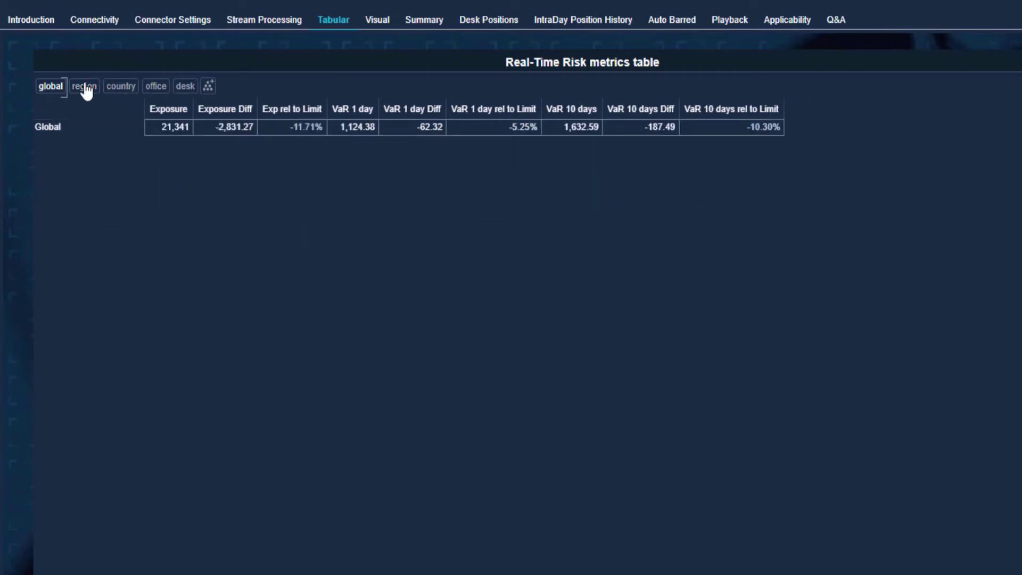
left_click(177, 89)
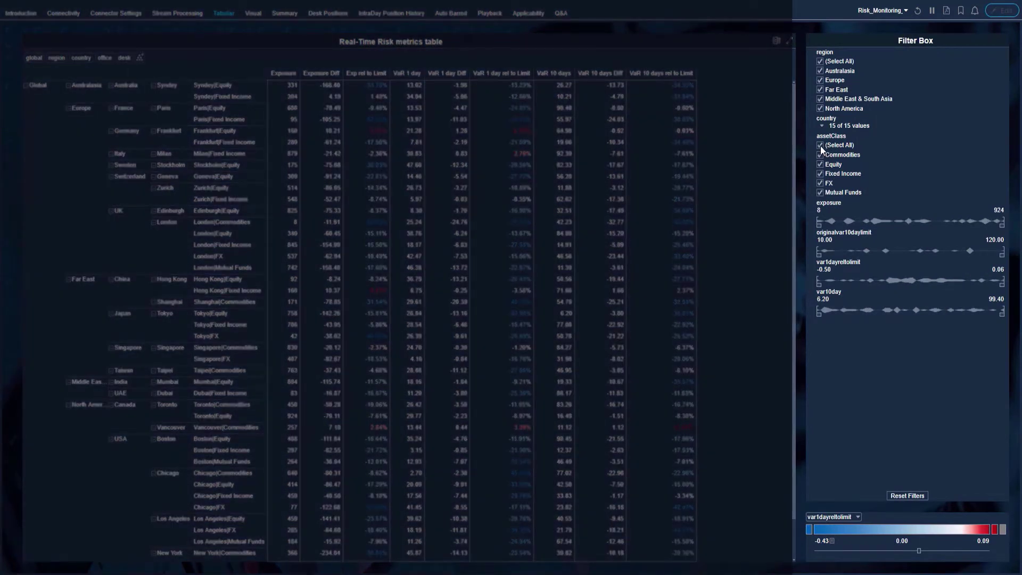
Filter the table to Equity in Europe, restore all asset classes and regions, and open Visual.
left_click(821, 146)
left_click(820, 164)
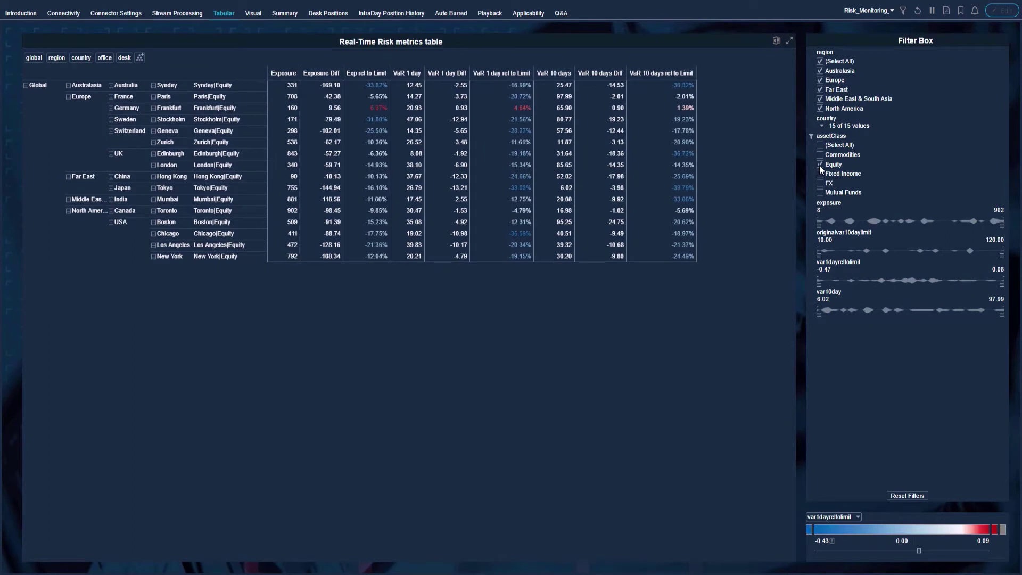
left_click(821, 61)
left_click(821, 80)
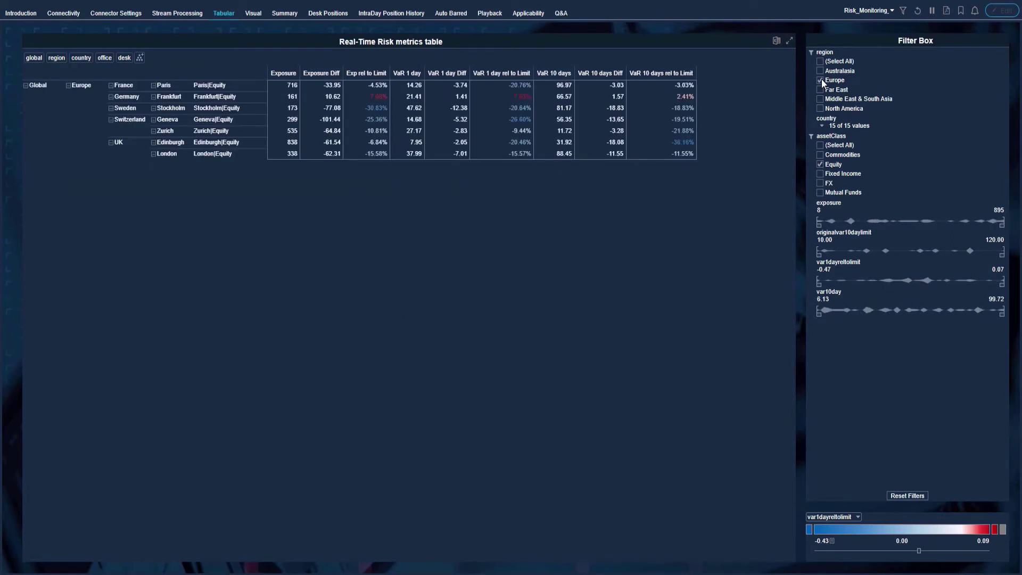
left_click(820, 61)
left_click(820, 145)
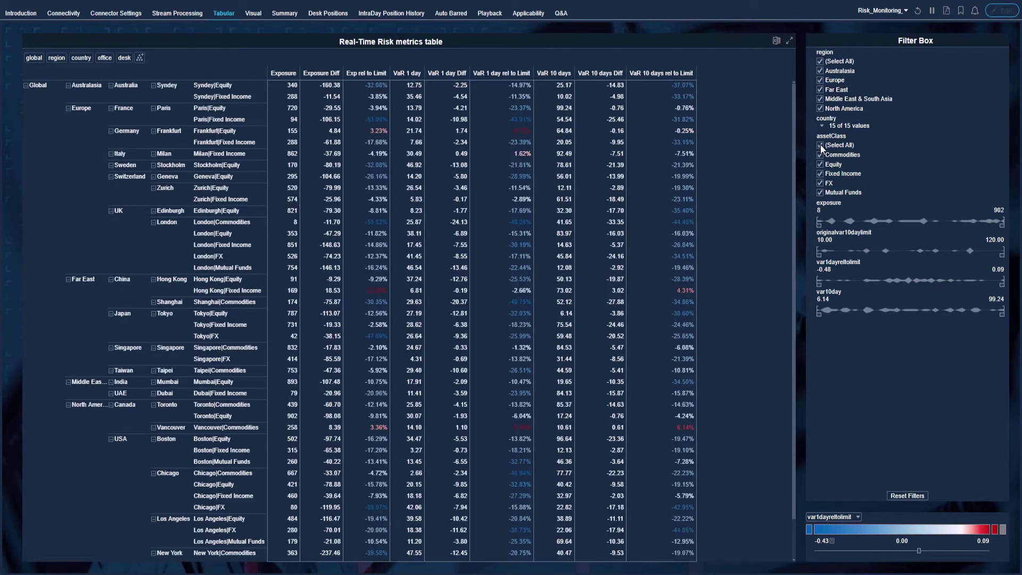
left_click(260, 15)
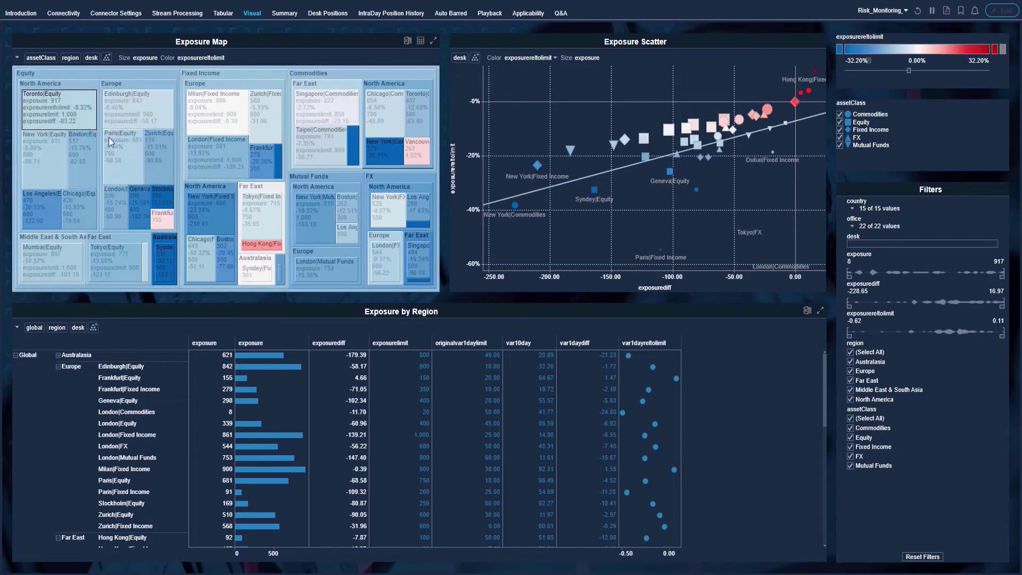
mouse_move(272, 249)
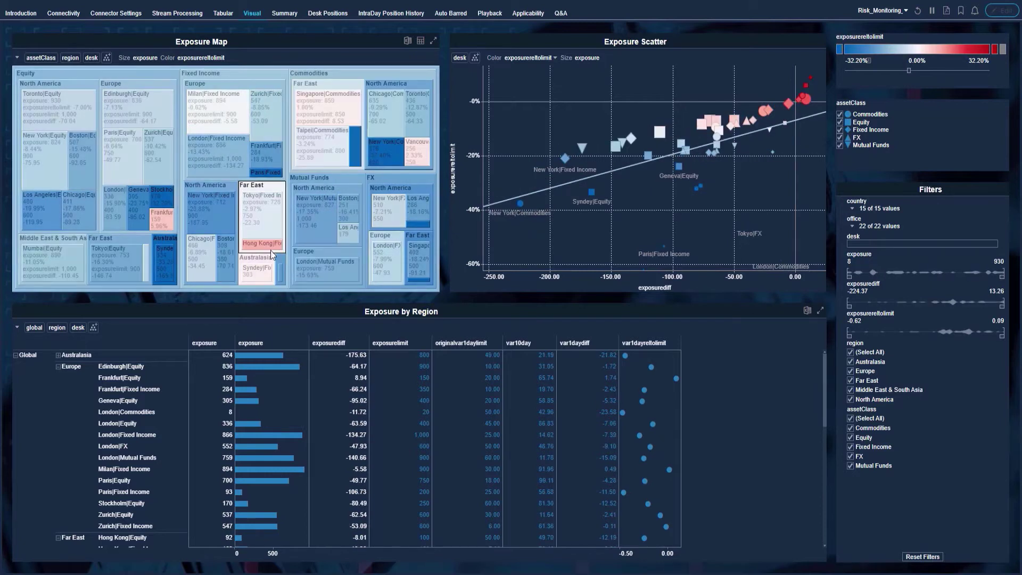
left_click(273, 246)
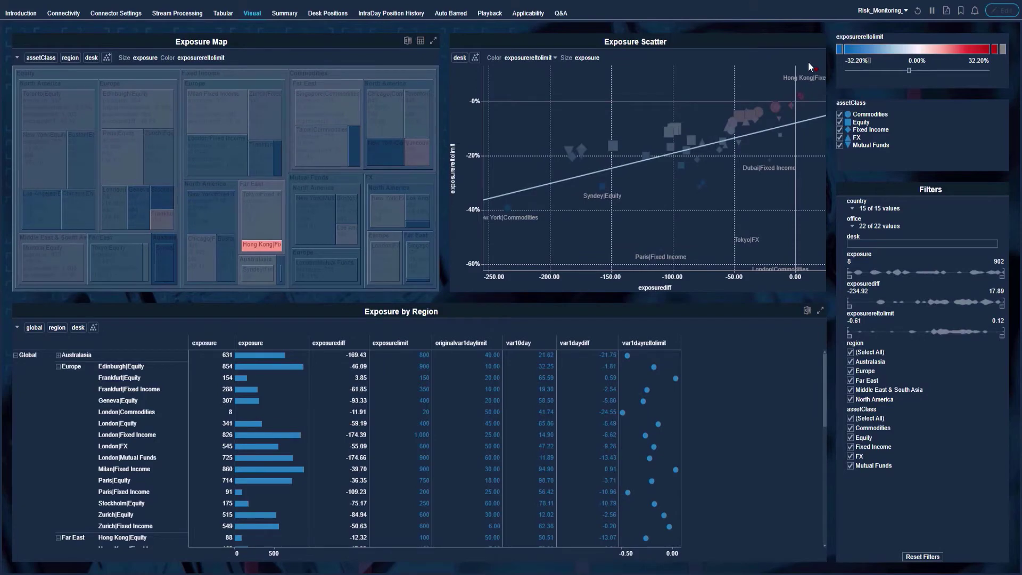
left_click(279, 248)
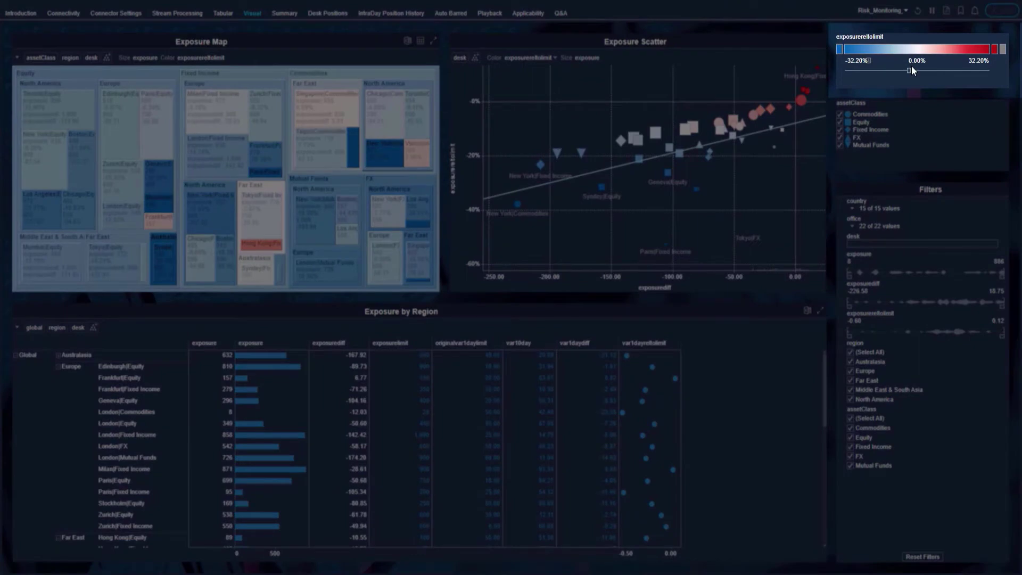
Narrow the colour scale to ±14.88%, set the exposurereltolimit minimum to 0, and open Summary.
left_click_drag(912, 68, 874, 70)
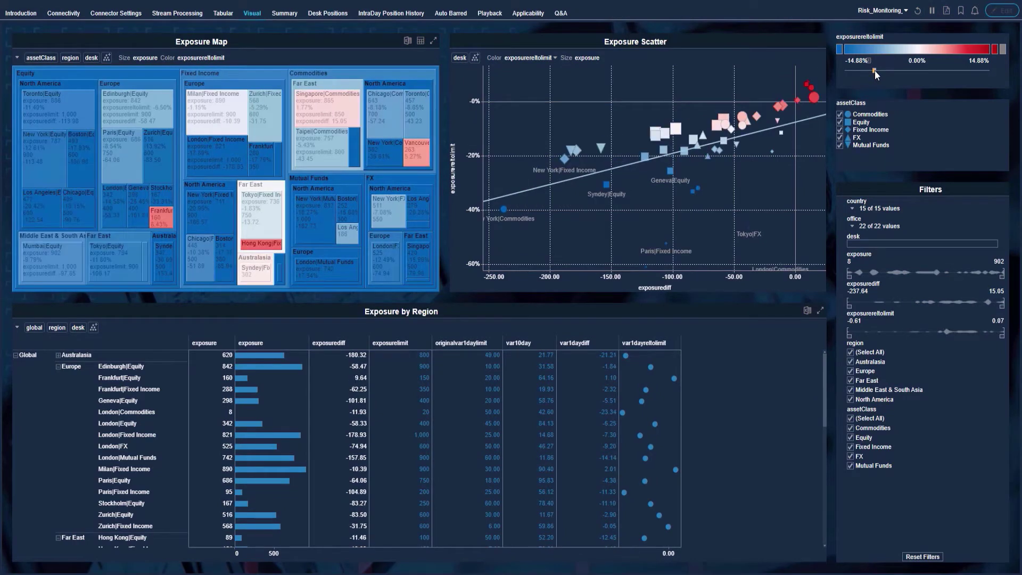
mouse_move(842, 315)
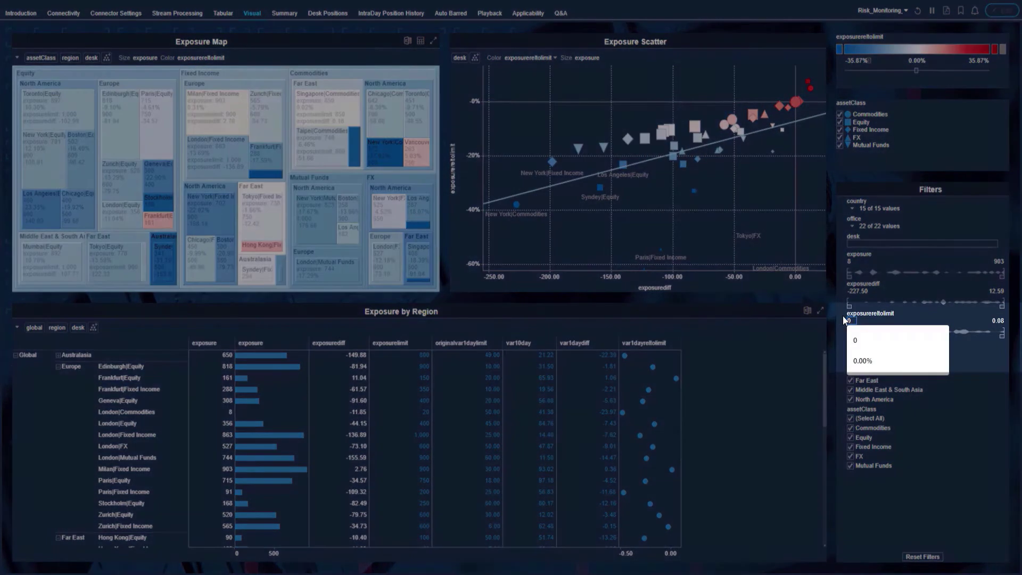
key("Return")
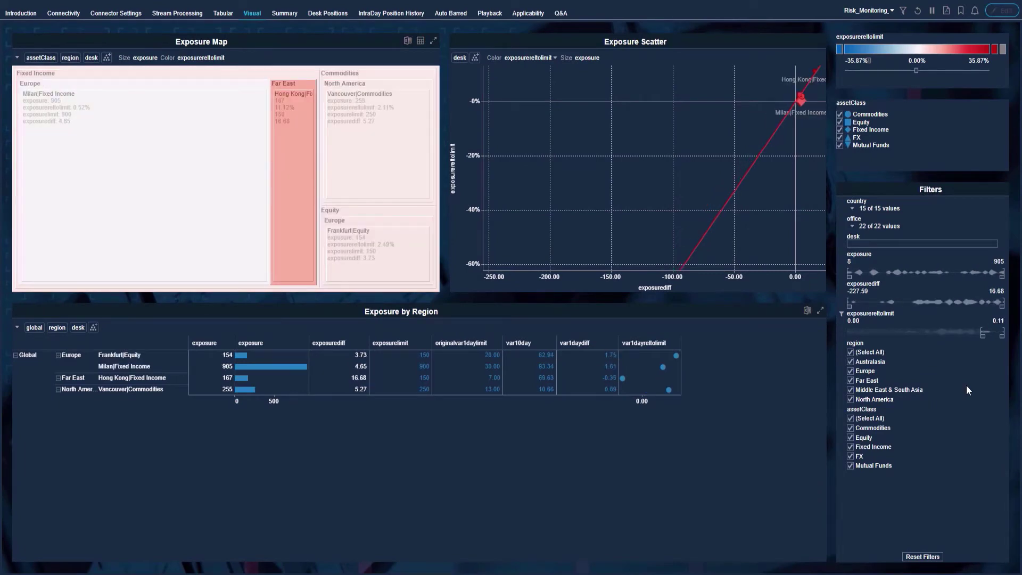
left_click(286, 14)
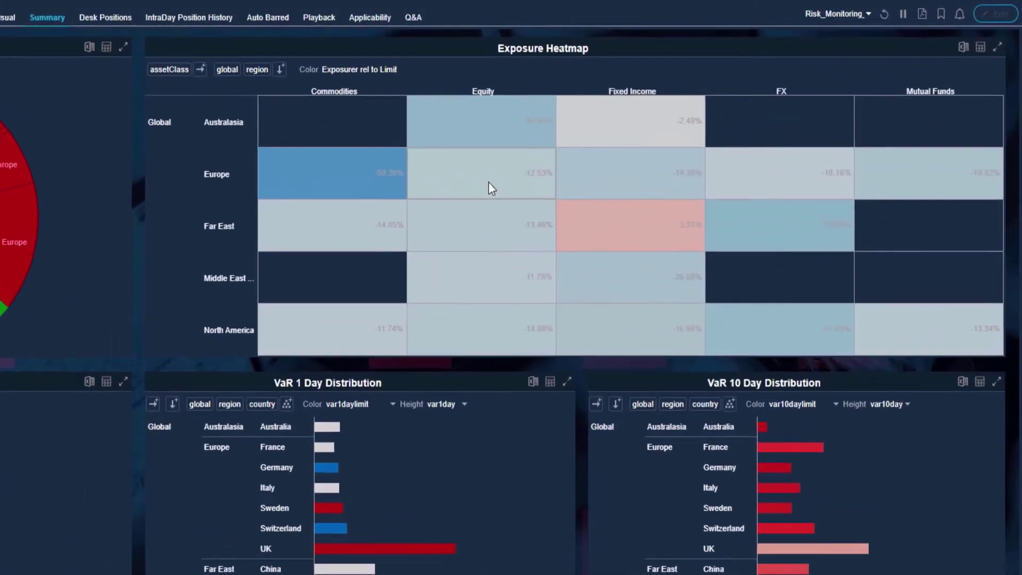
Show Desk Positions for the Equity/Europe cell of the Exposure Heatmap.
mouse_move(621, 142)
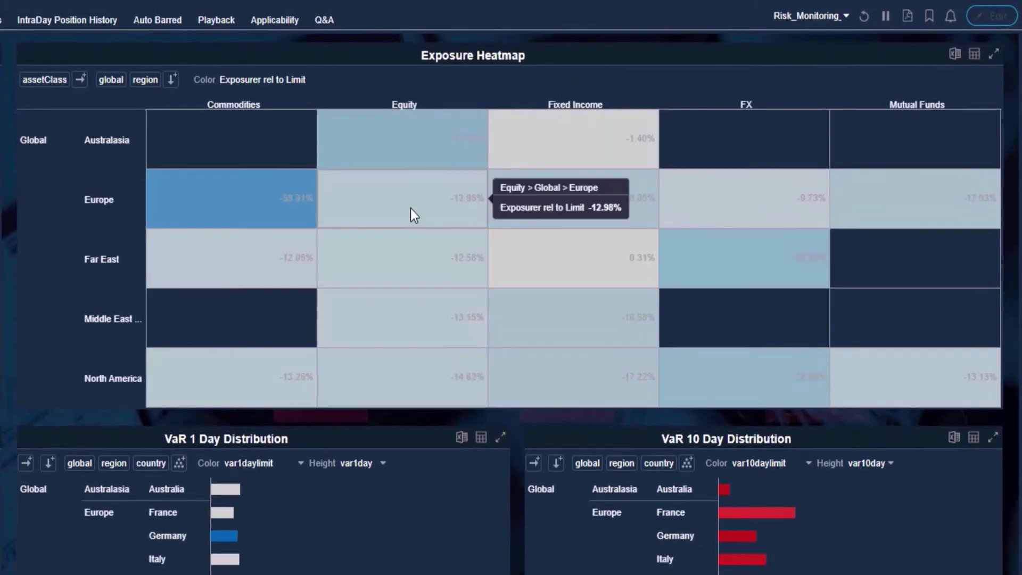
right_click(410, 209)
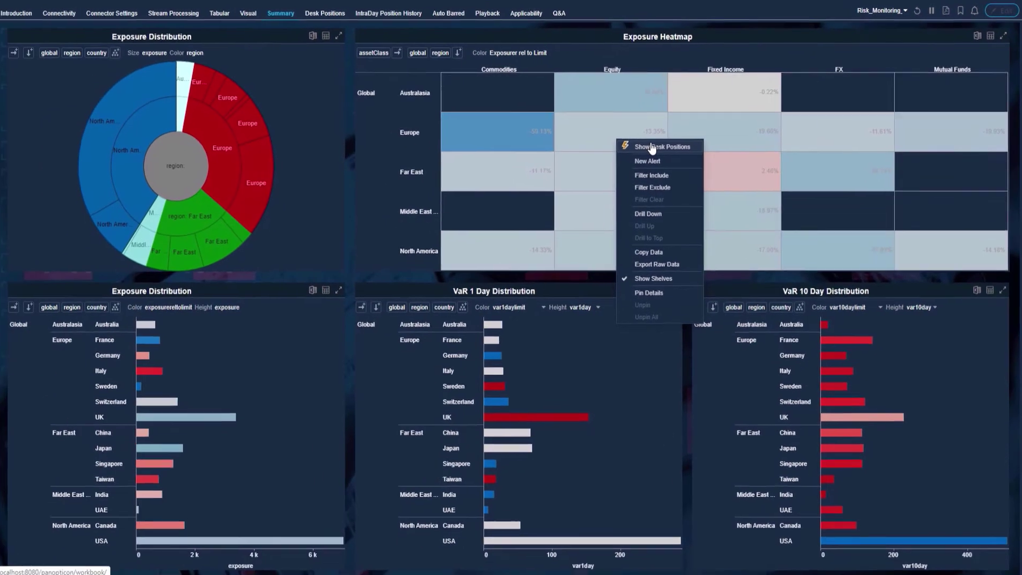
left_click(535, 192)
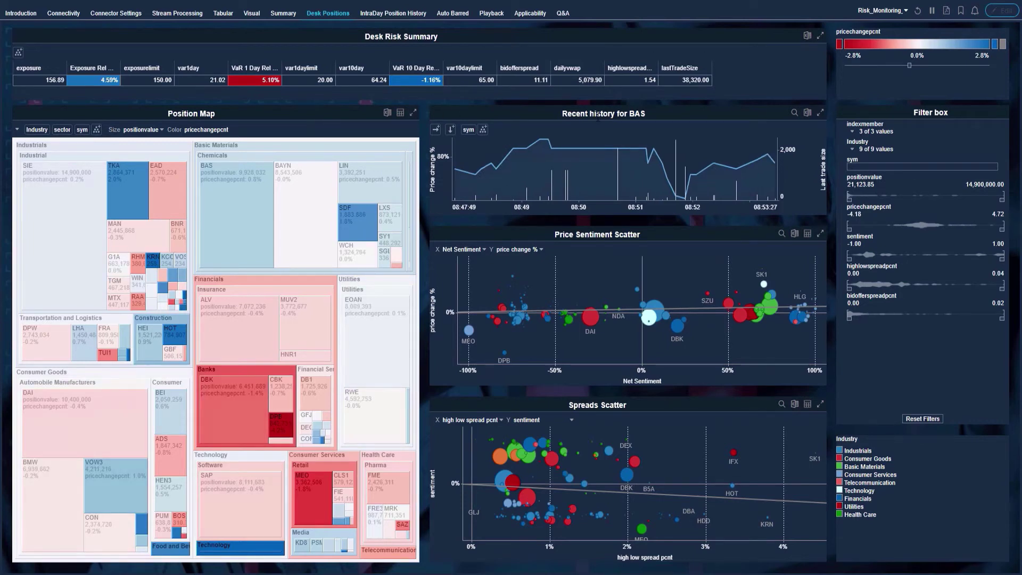
Show SDF's recent history, then open SAZ's intraday position history in 5-minute bars.
right_click(350, 223)
left_click(370, 244)
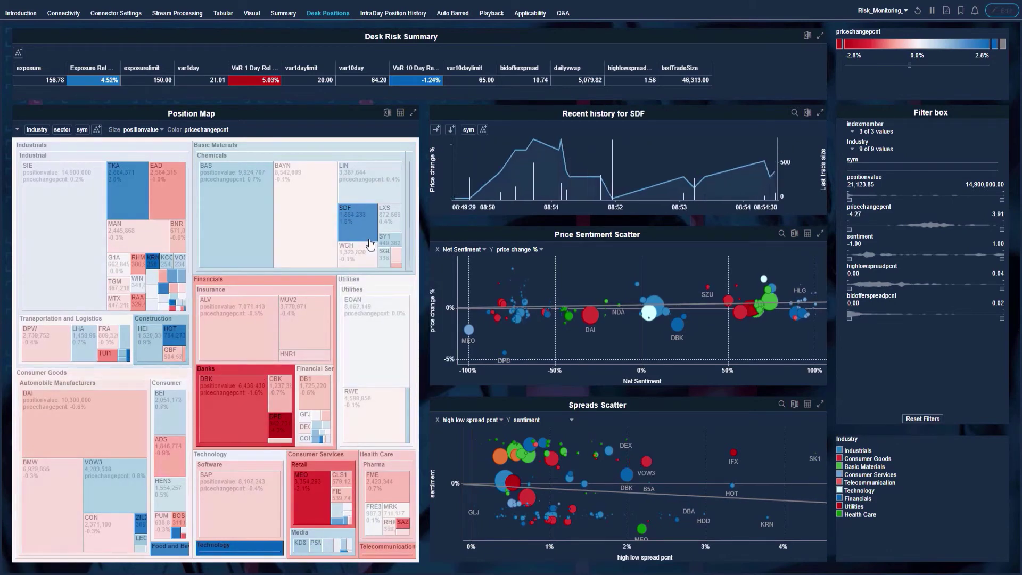
right_click(405, 527)
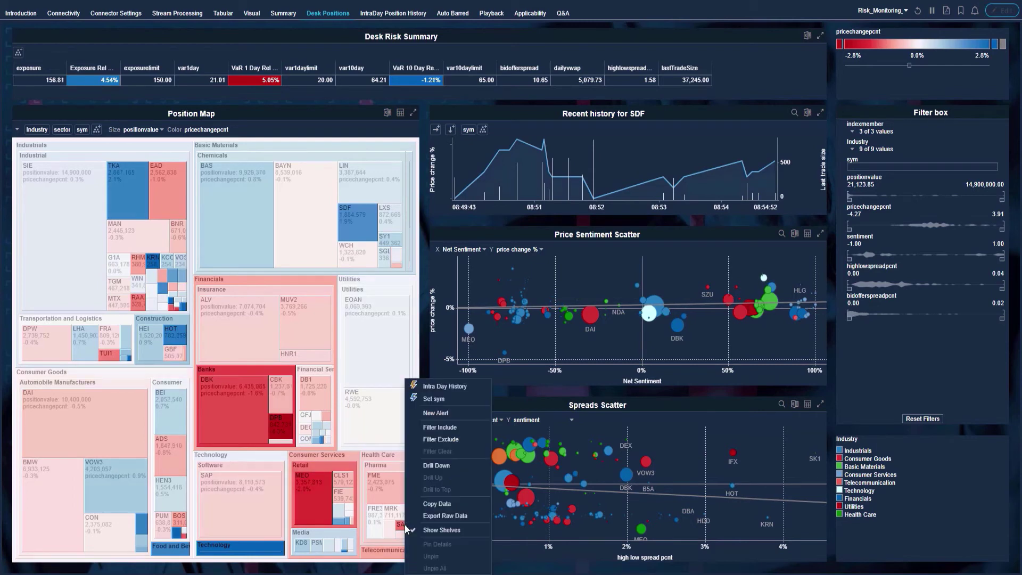
left_click(447, 392)
left_click(788, 35)
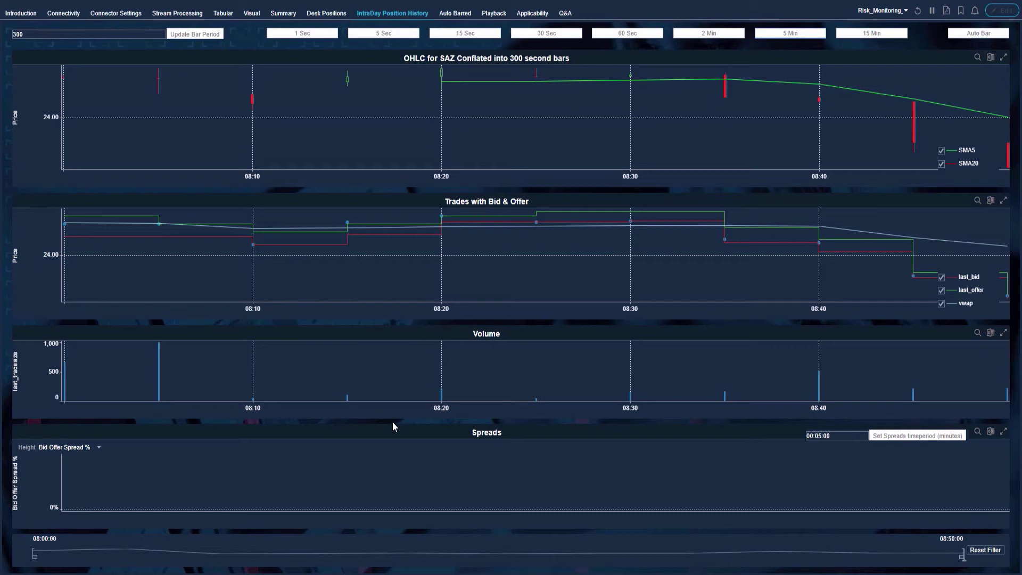
Start SAZ's charts at 08:35 and refine the bars from 2 minutes through 60, 30, 15, 5 to 1 second.
left_click(35, 559)
left_click_drag(36, 560, 686, 556)
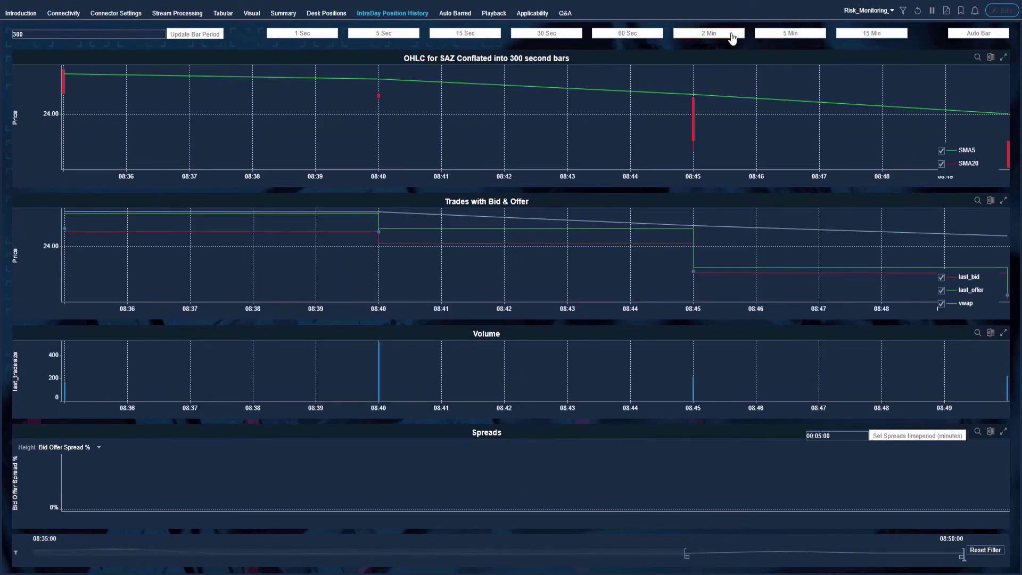
left_click(732, 37)
left_click(647, 36)
left_click(575, 35)
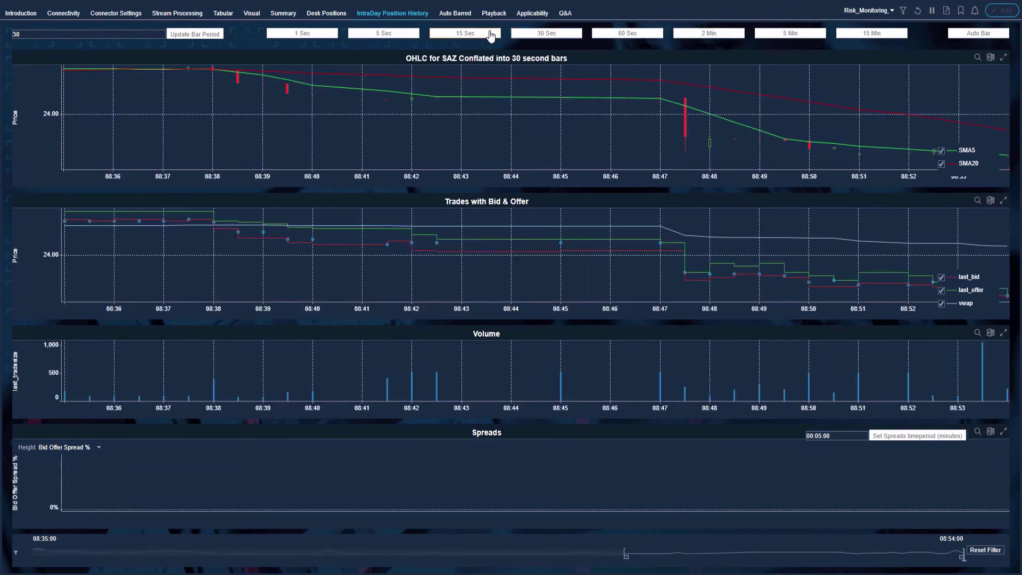
left_click(493, 36)
left_click(411, 35)
left_click(326, 38)
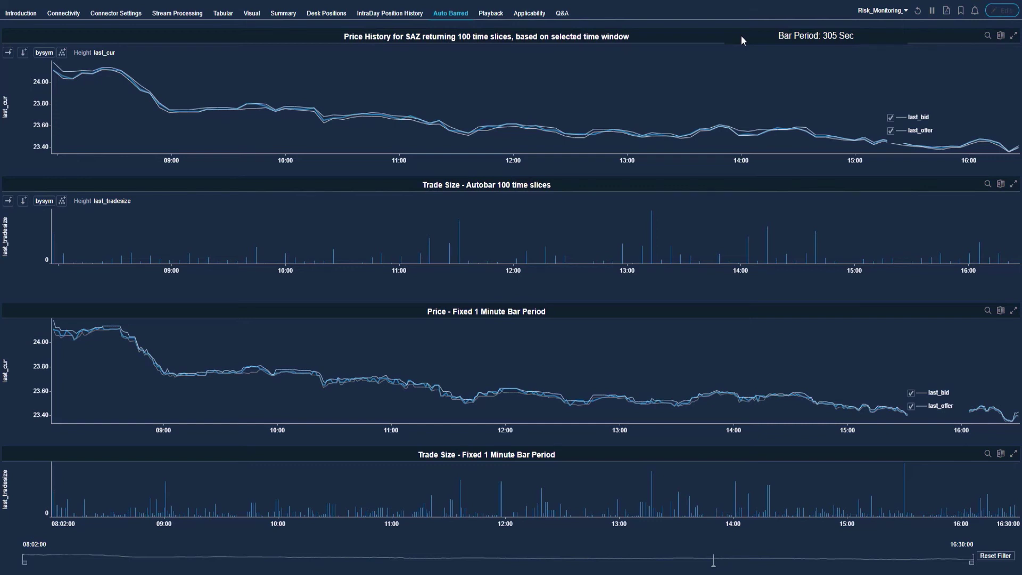
Move the time window's start to 13:29:00 and its end back to about 14:19.
left_click_drag(25, 560, 272, 559)
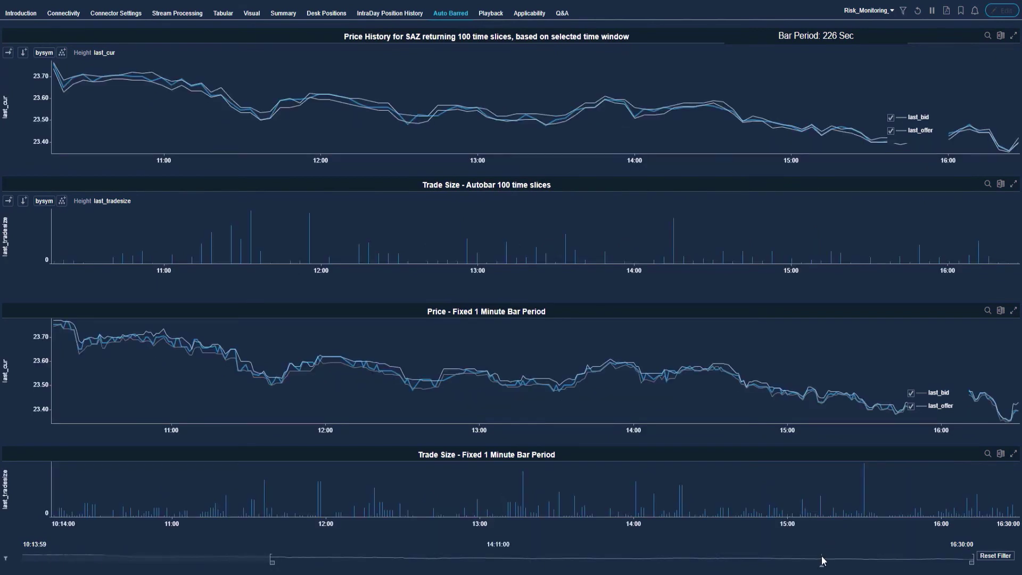
left_click_drag(268, 560, 636, 560)
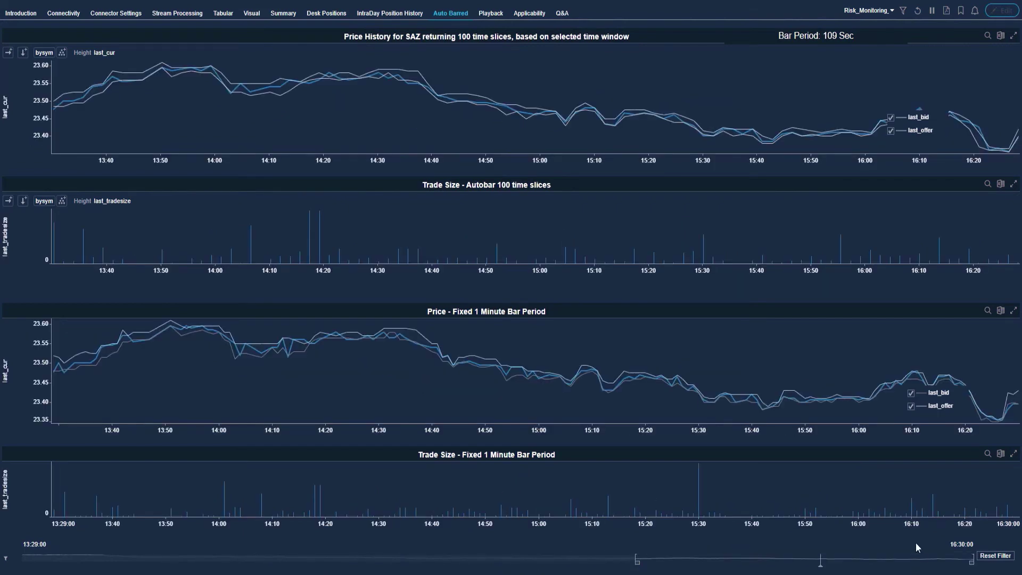
left_click_drag(972, 562, 726, 562)
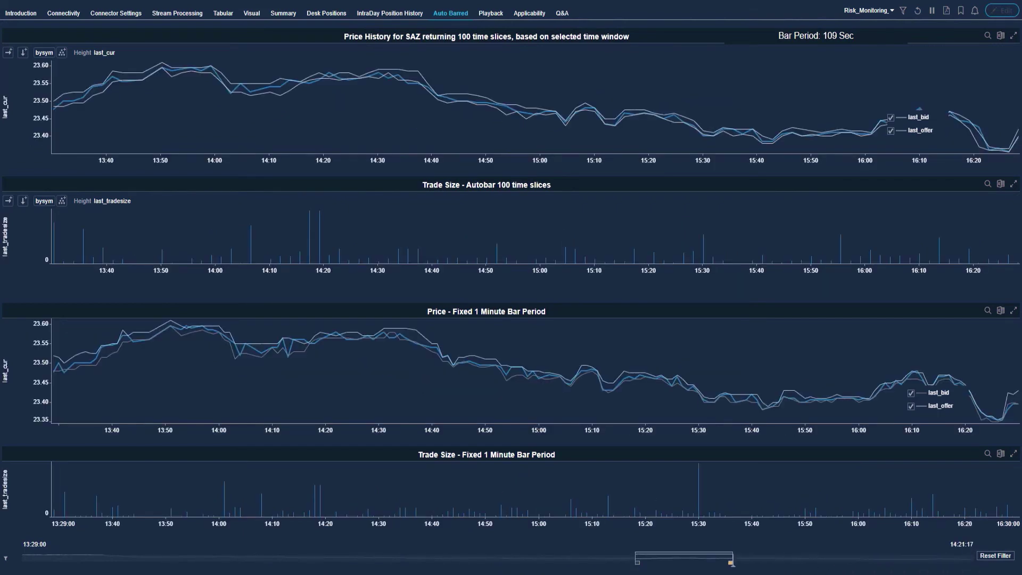
Play the Playback dashboard's position history from 09:20, pause at 12:05, and open Applicability.
left_click(493, 11)
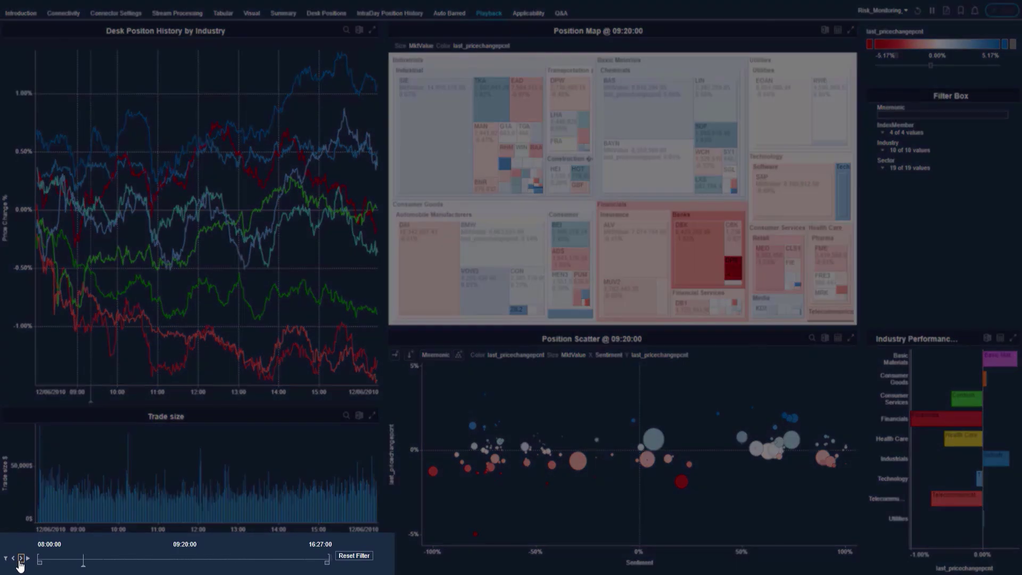
left_click(20, 559)
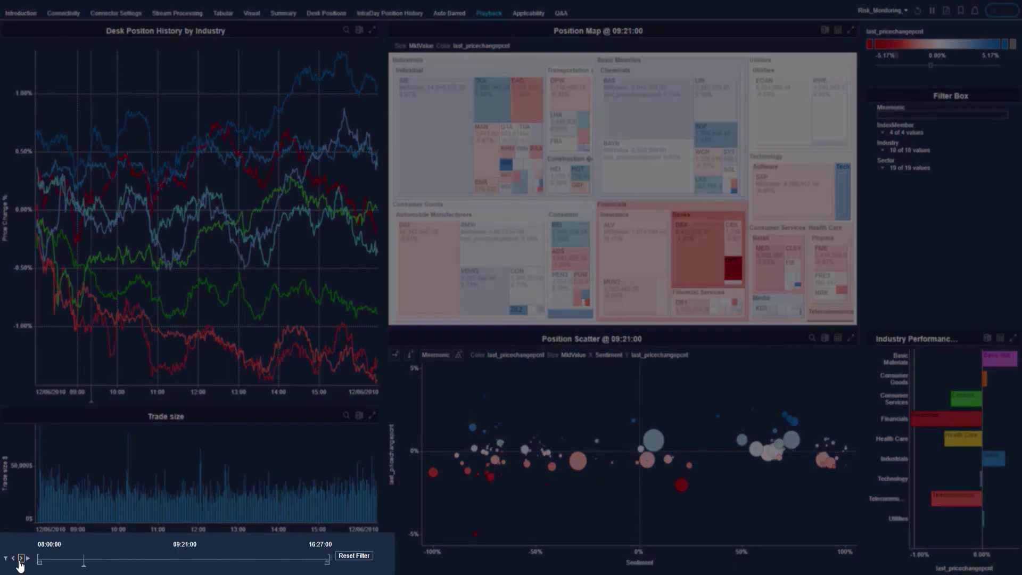
left_click(20, 559)
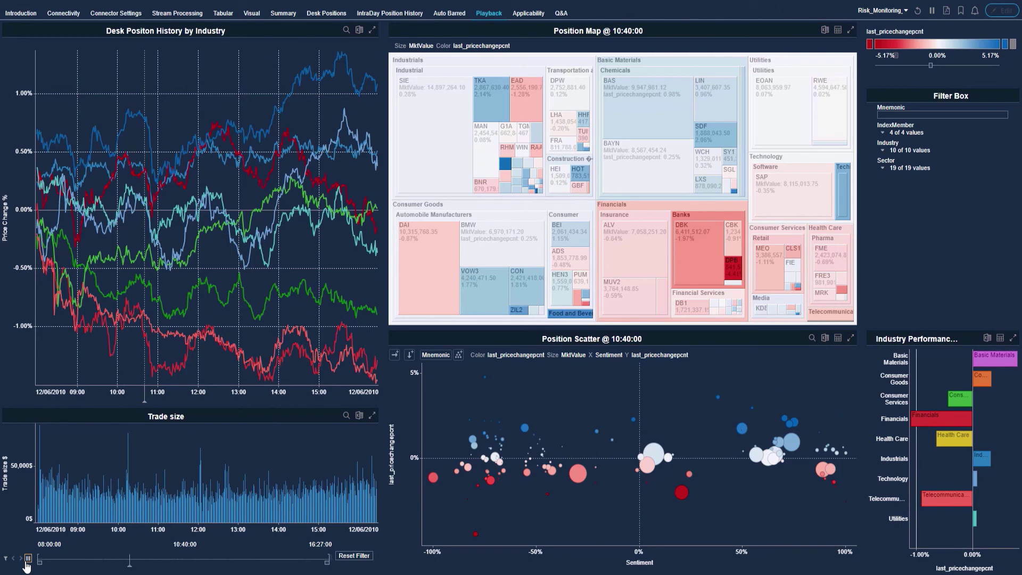
left_click(28, 558)
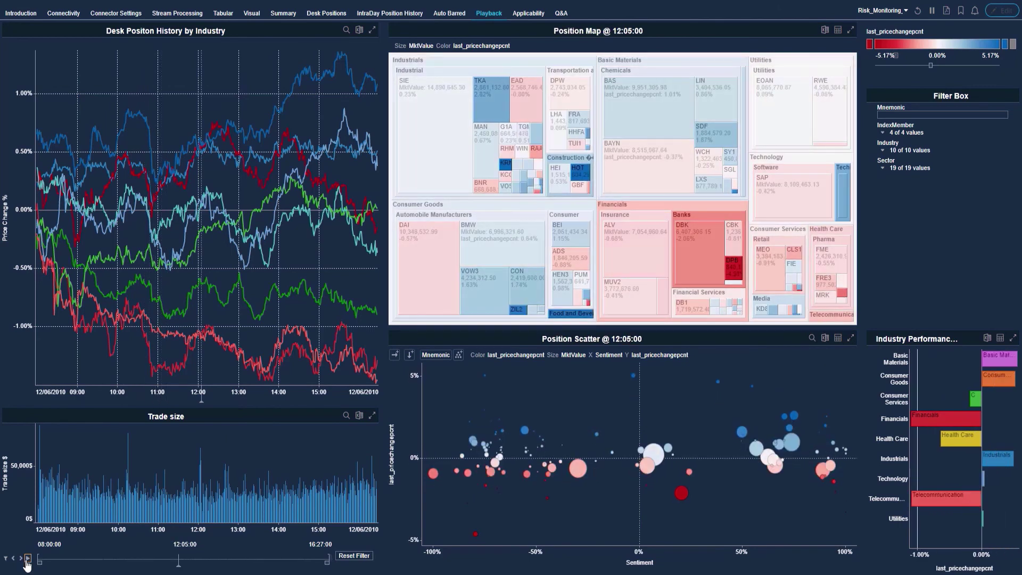
left_click(527, 13)
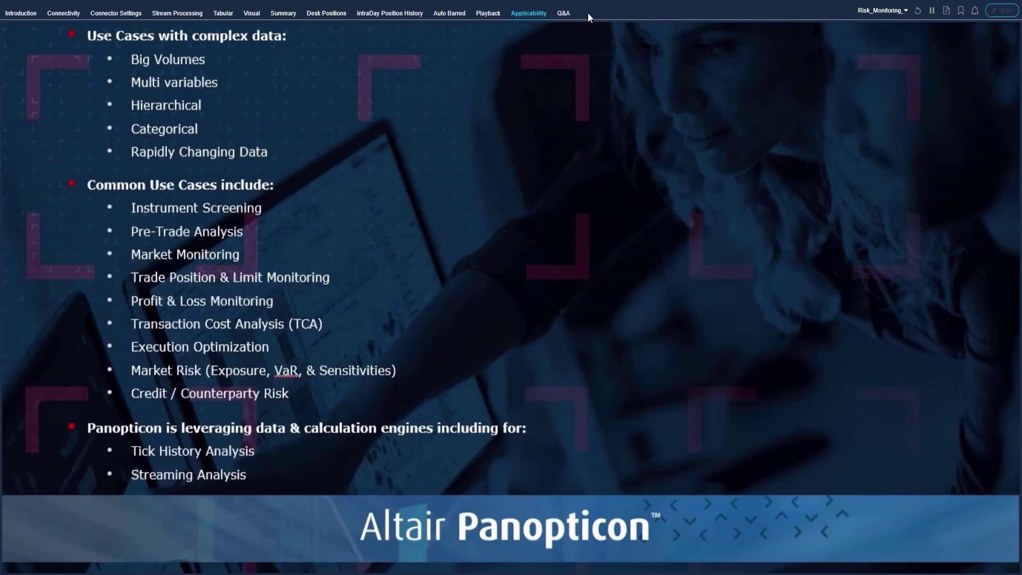